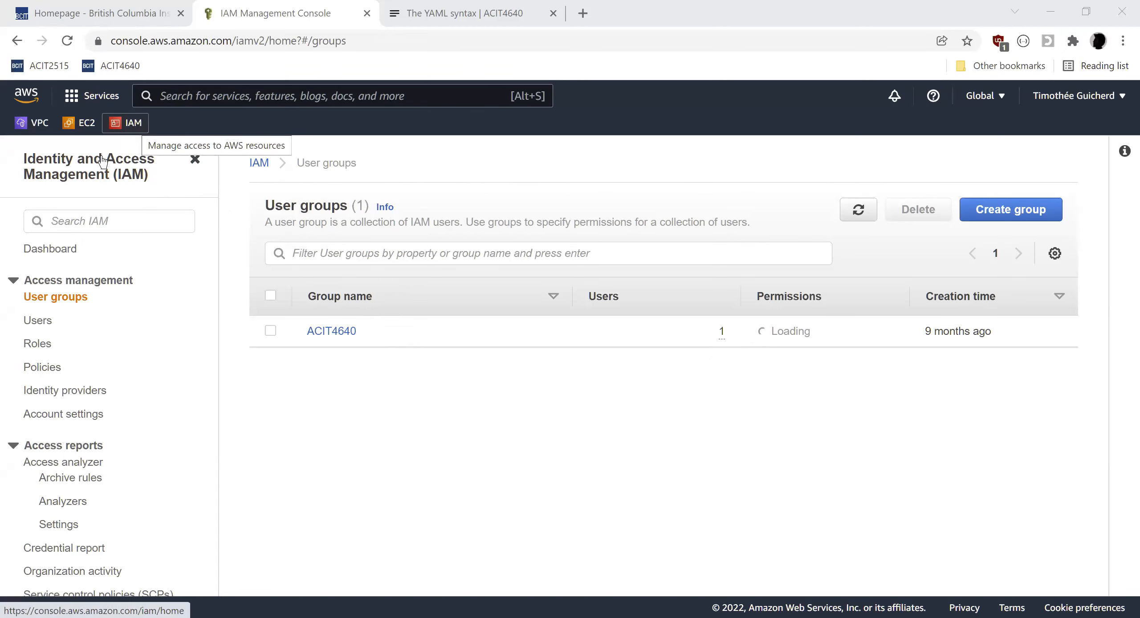
Start creating a new IAM user group and name it EXAMPLE.
left_click(87, 174)
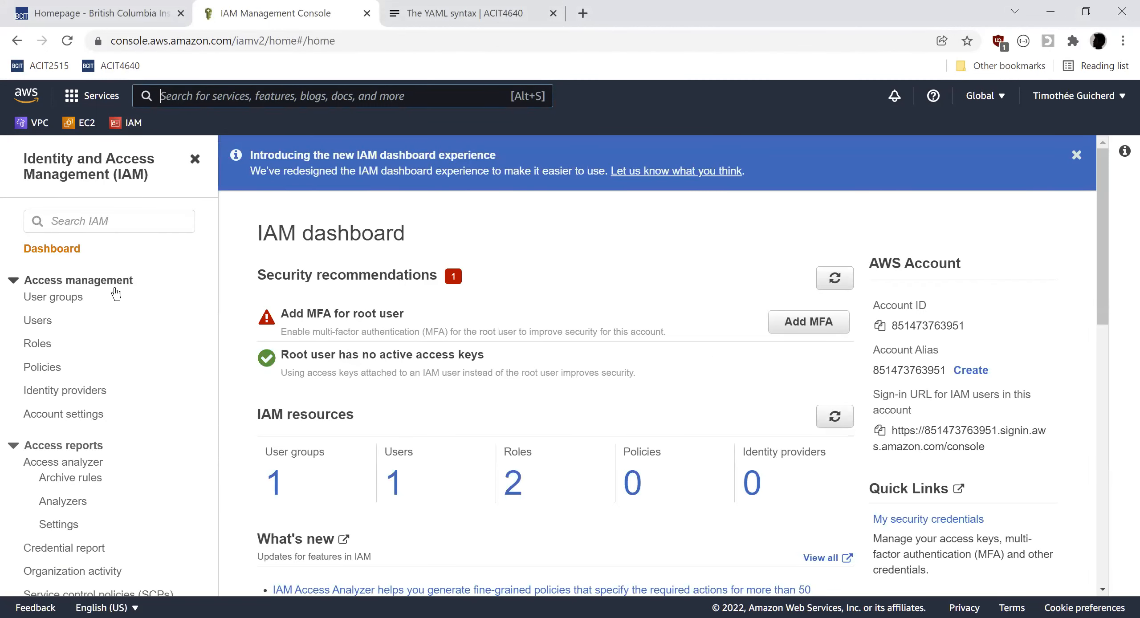
left_click(71, 306)
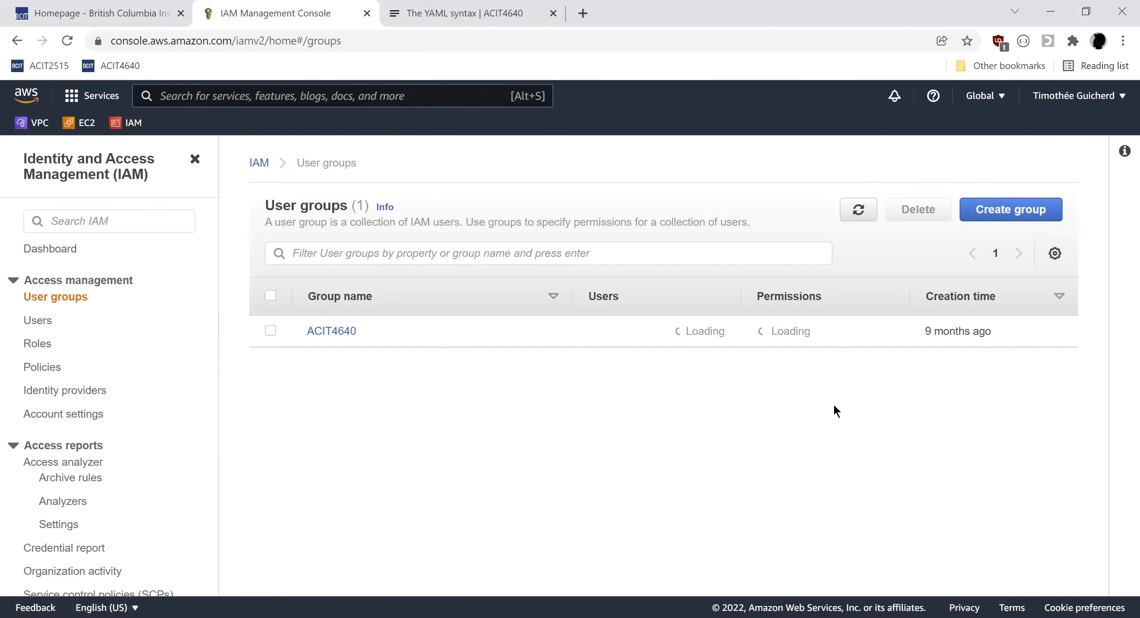
left_click(1002, 218)
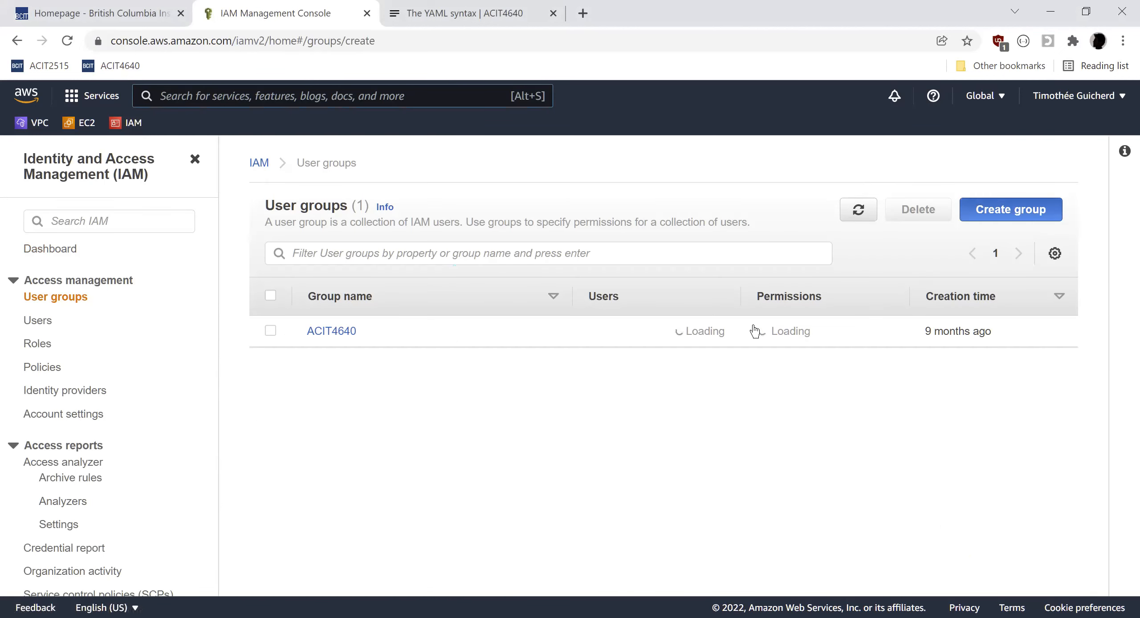
scroll(422, 352, "down", 3)
scroll(422, 351, "up", 3)
left_click(396, 327)
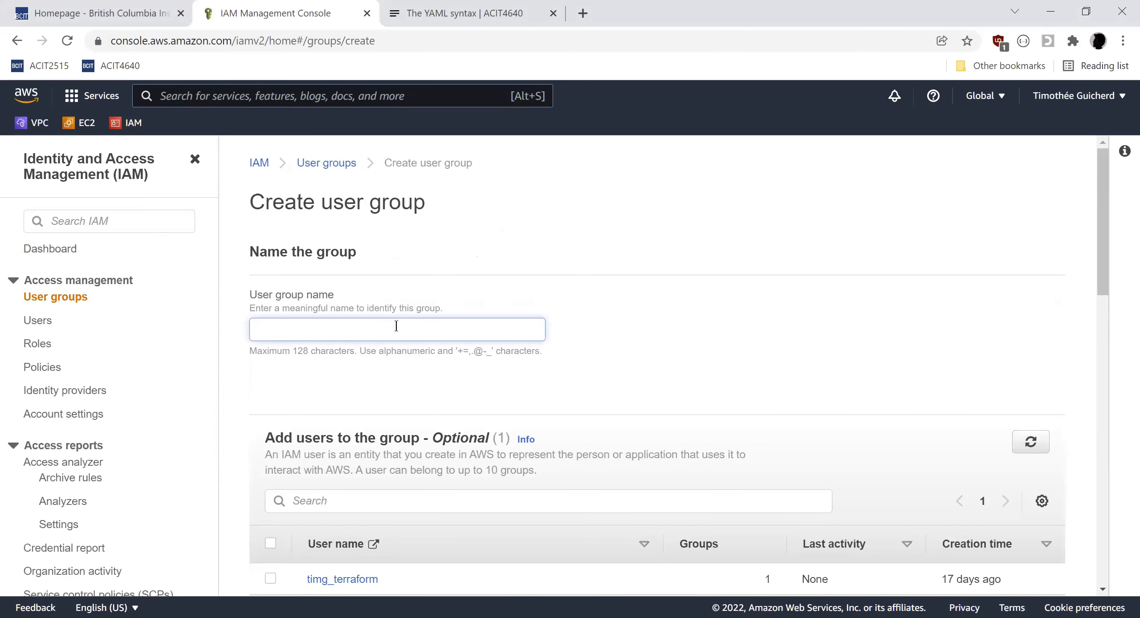
type("EXAMPLE")
Browse the permissions policies list, then filter it by admin.
scroll(401, 356, "down", 9)
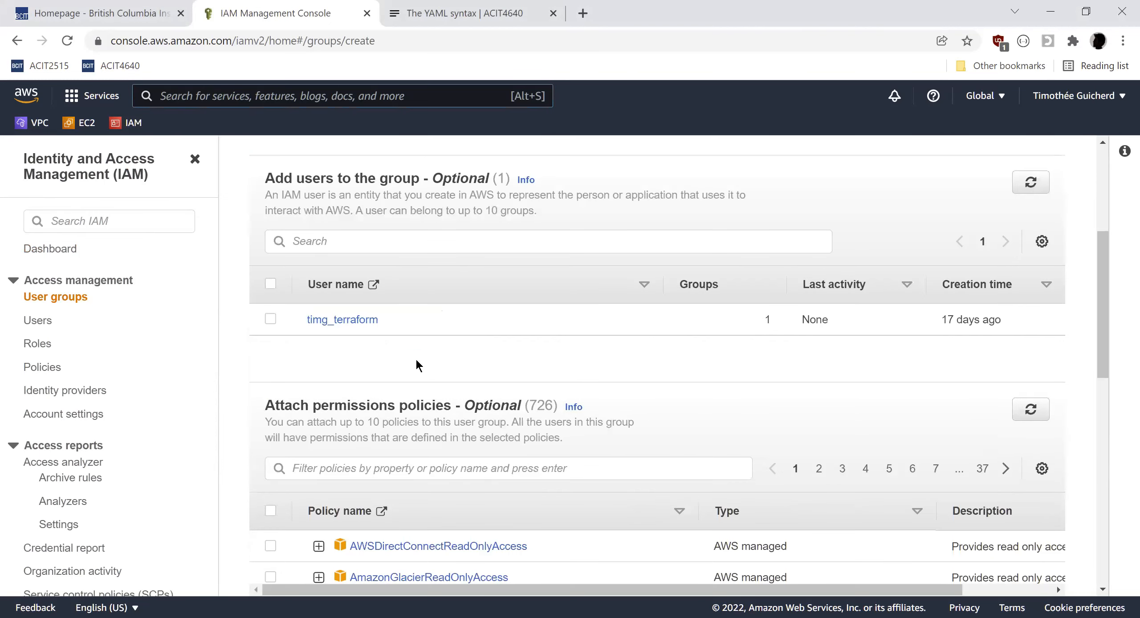
scroll(445, 299, "down", 7)
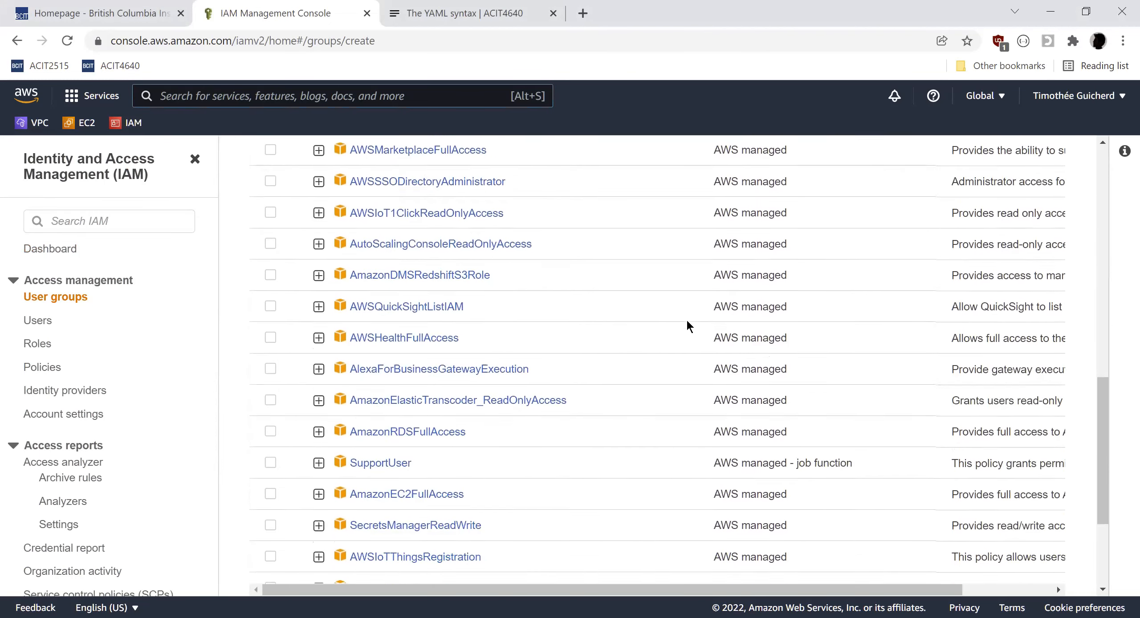
scroll(717, 343, "up", 2)
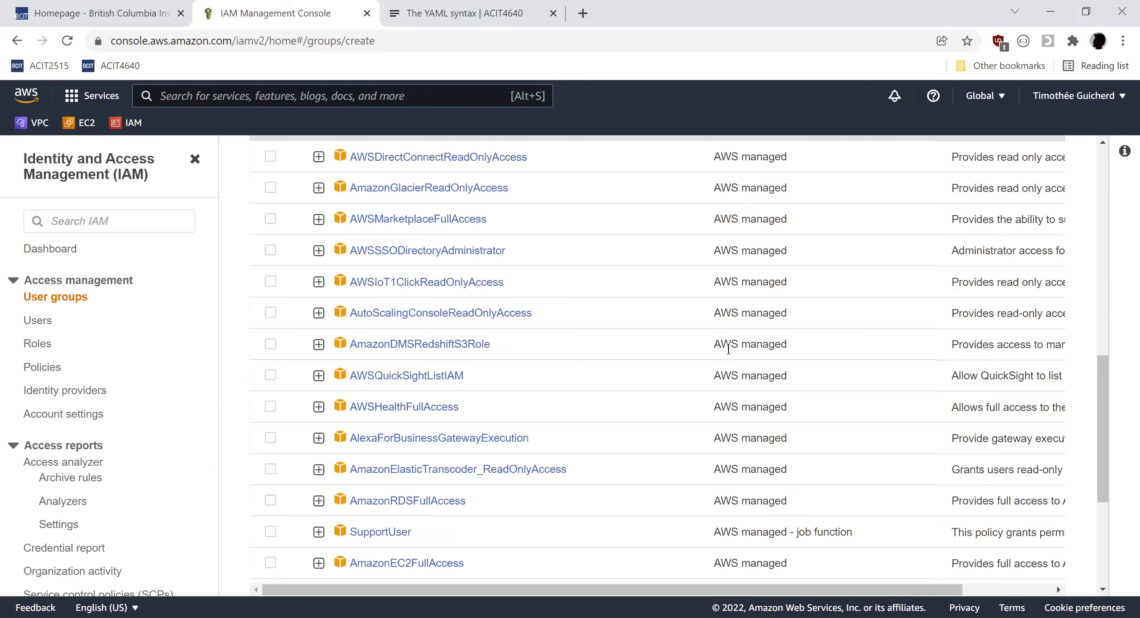
scroll(728, 347, "down", 2)
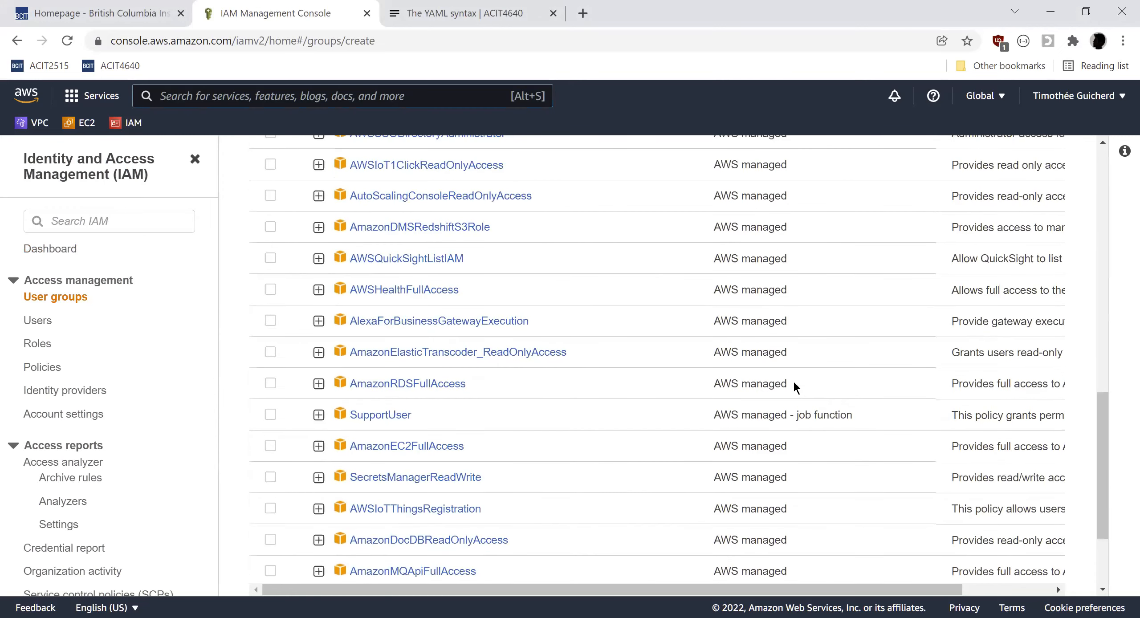
scroll(794, 386, "up", 7)
scroll(794, 386, "down", 2)
left_click(467, 199)
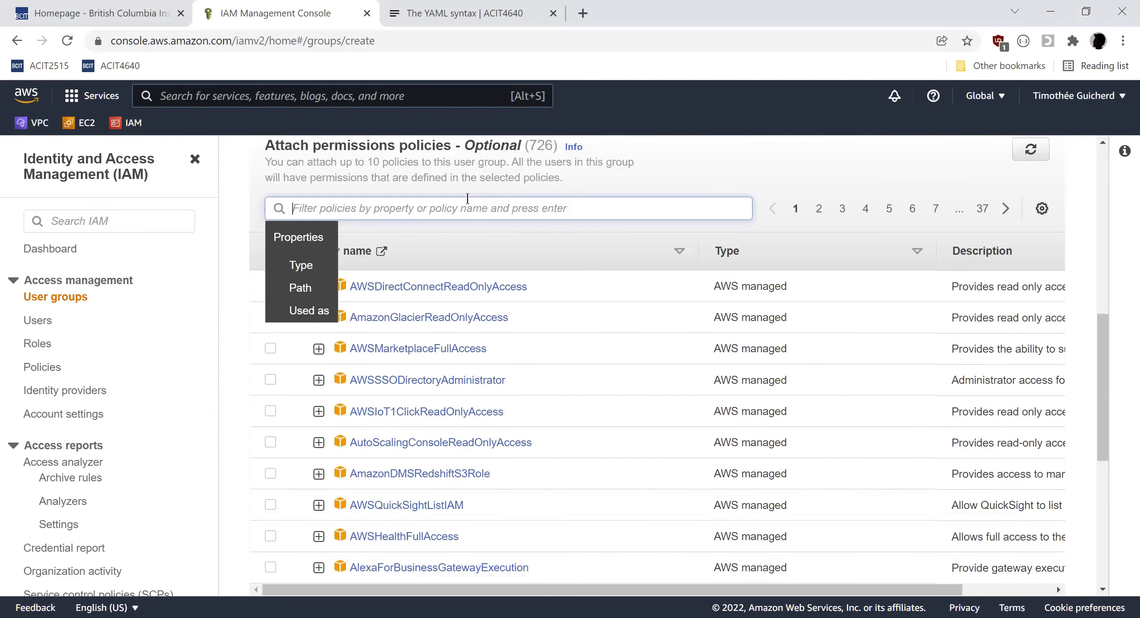
type("admin")
key("Return")
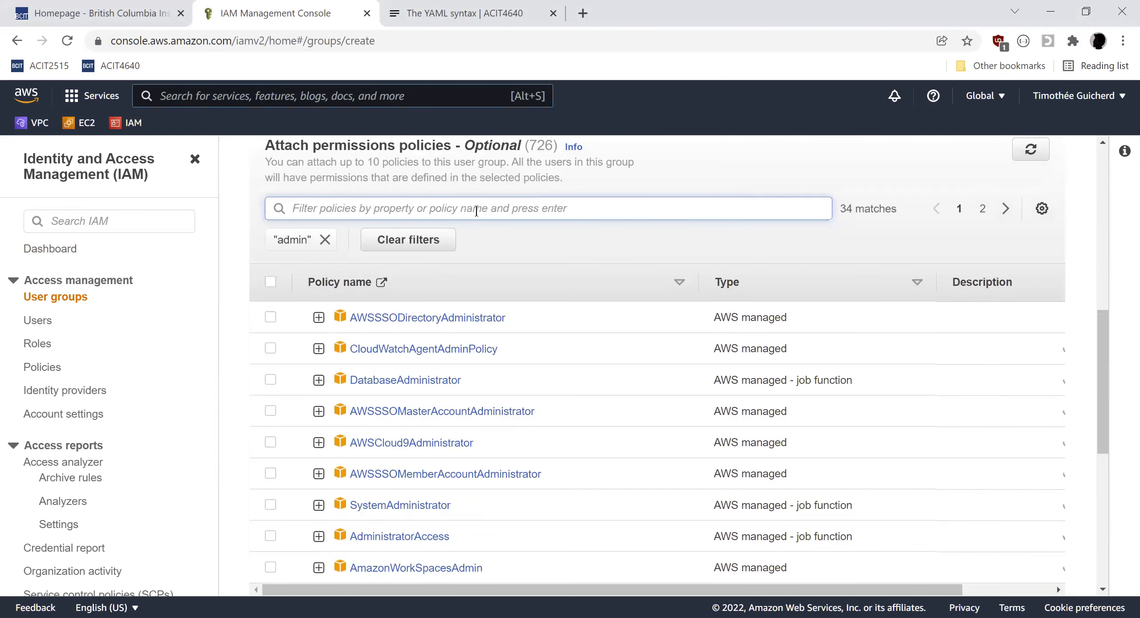
Attach the AdministratorAccess policy to the EXAMPLE group and create the group.
scroll(645, 380, "down", 1)
scroll(646, 380, "down", 2)
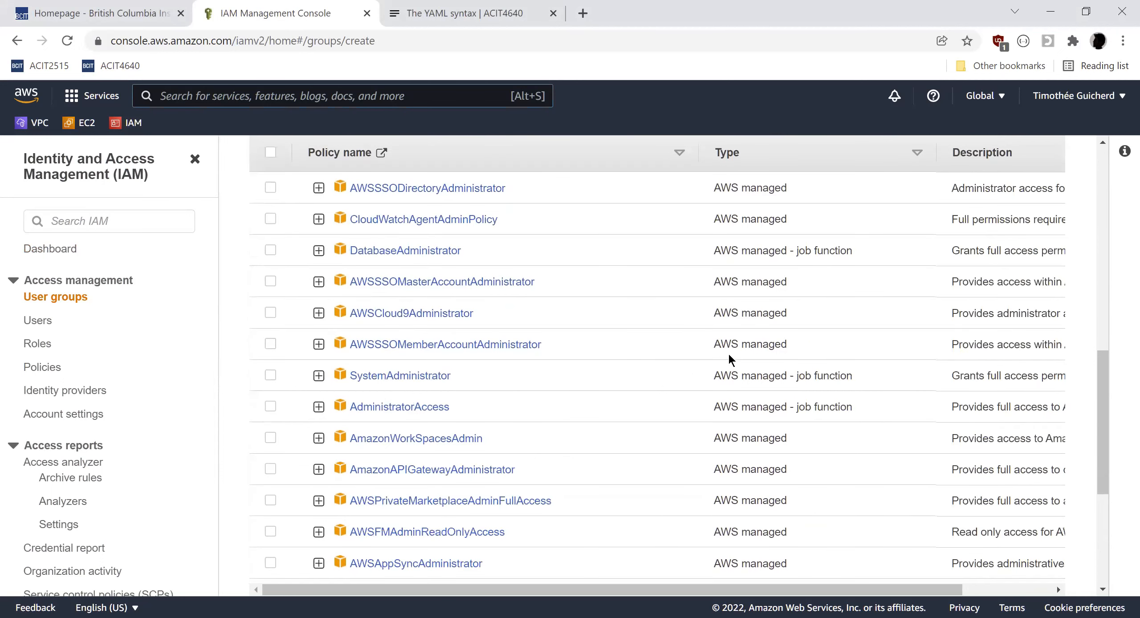
left_click(271, 408)
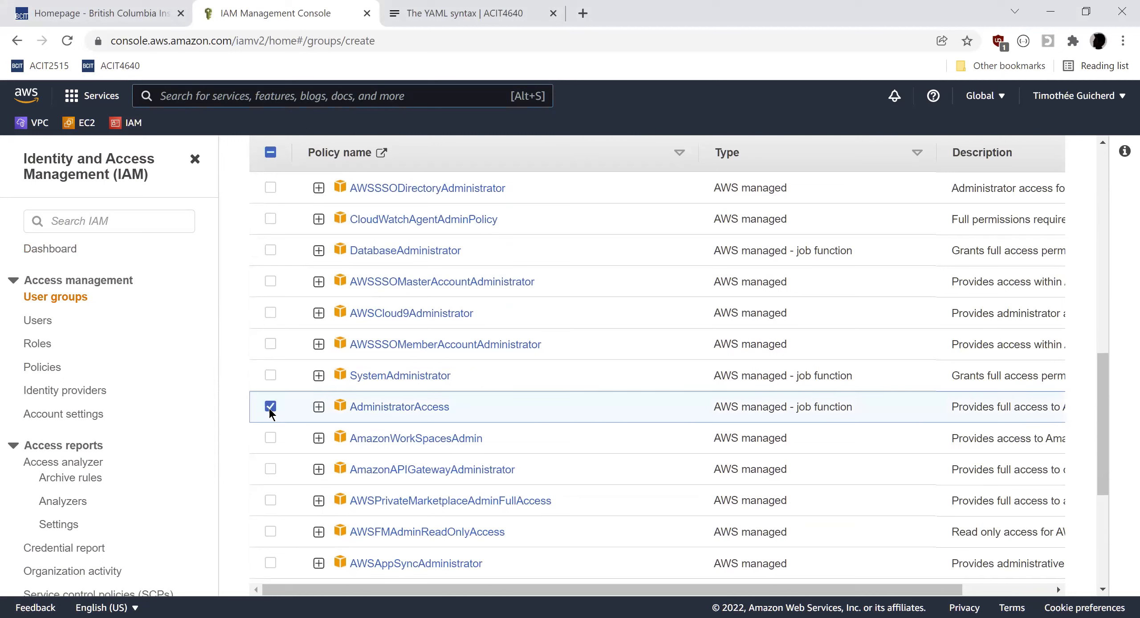
scroll(517, 377, "down", 5)
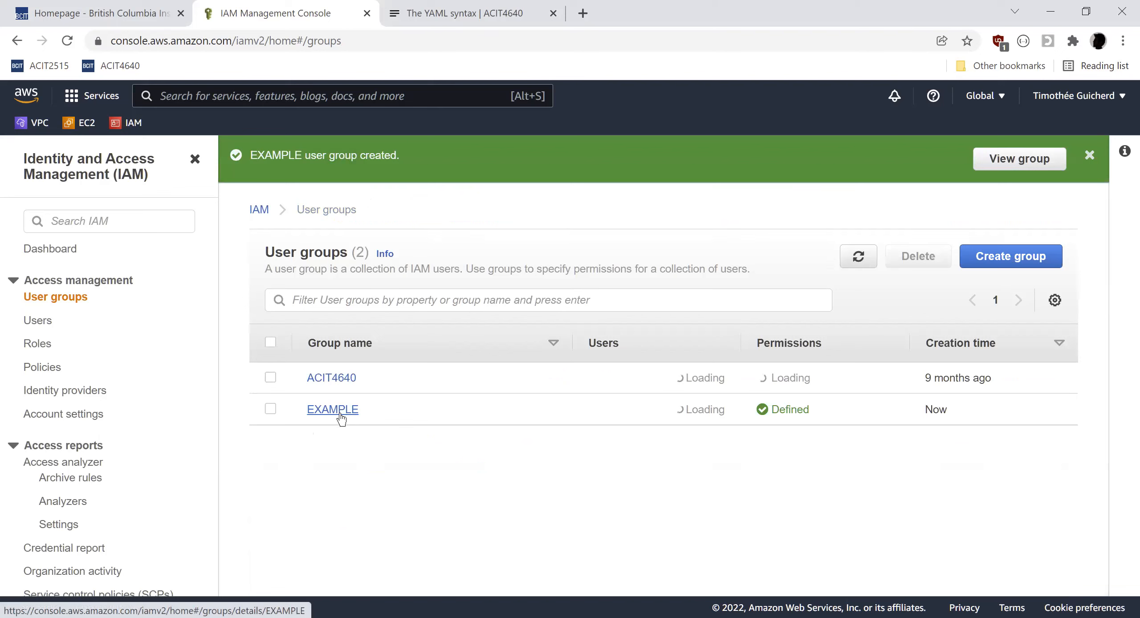
Start adding a new IAM user with the user name timg_lab.
left_click(43, 329)
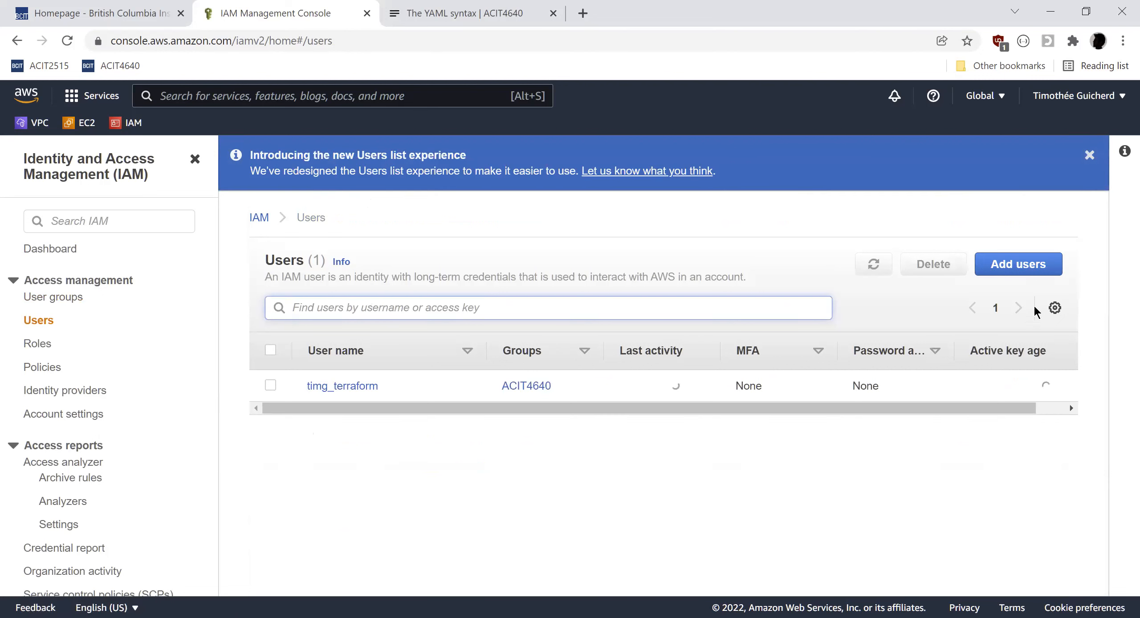
left_click(1018, 267)
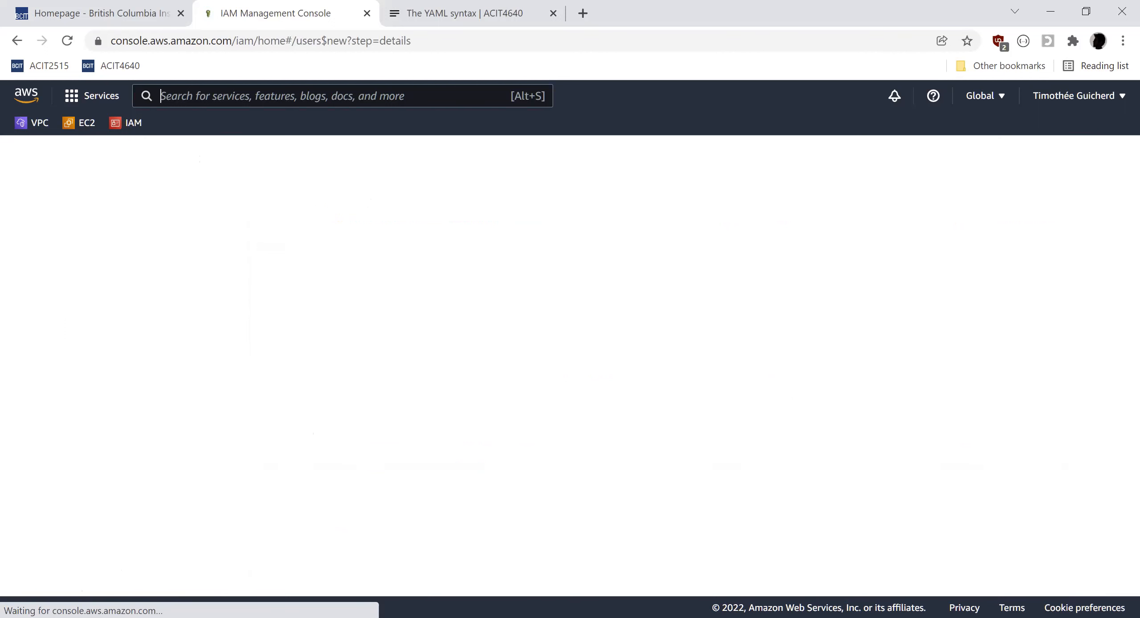
left_click(452, 280)
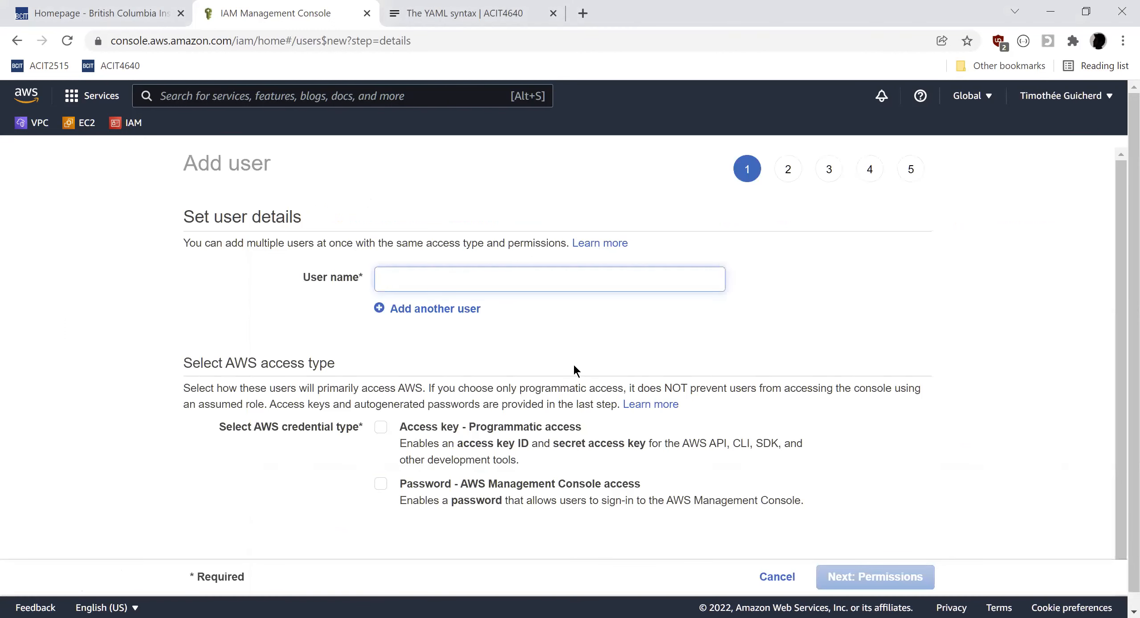
type("timg_lab")
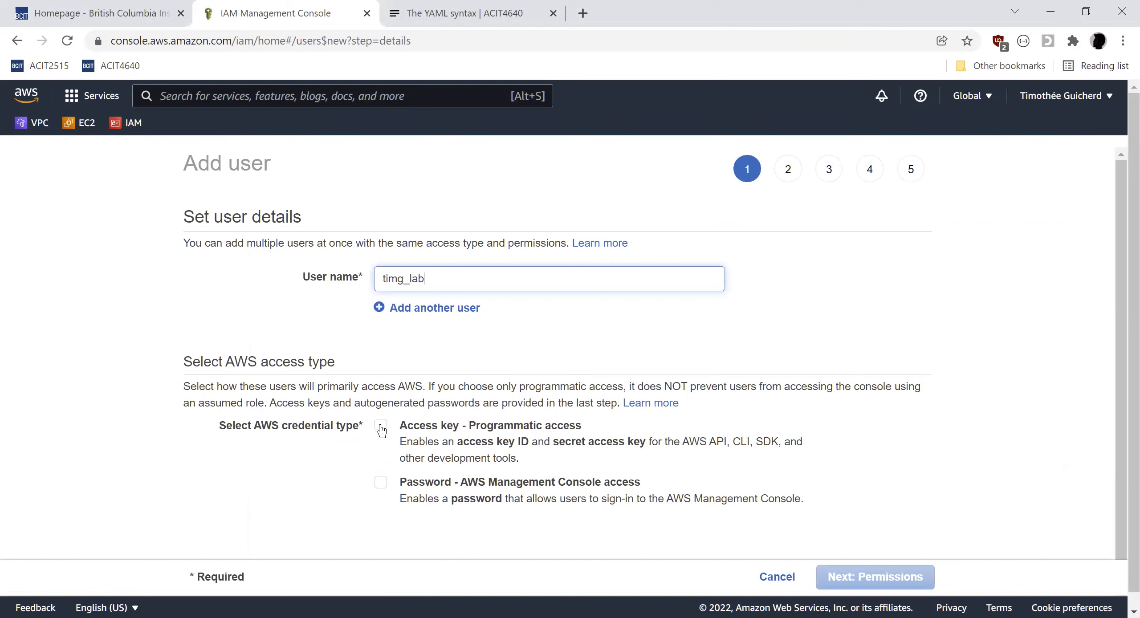
Select programmatic access key as the credential type and continue to permissions.
left_click_drag(726, 440, 687, 444)
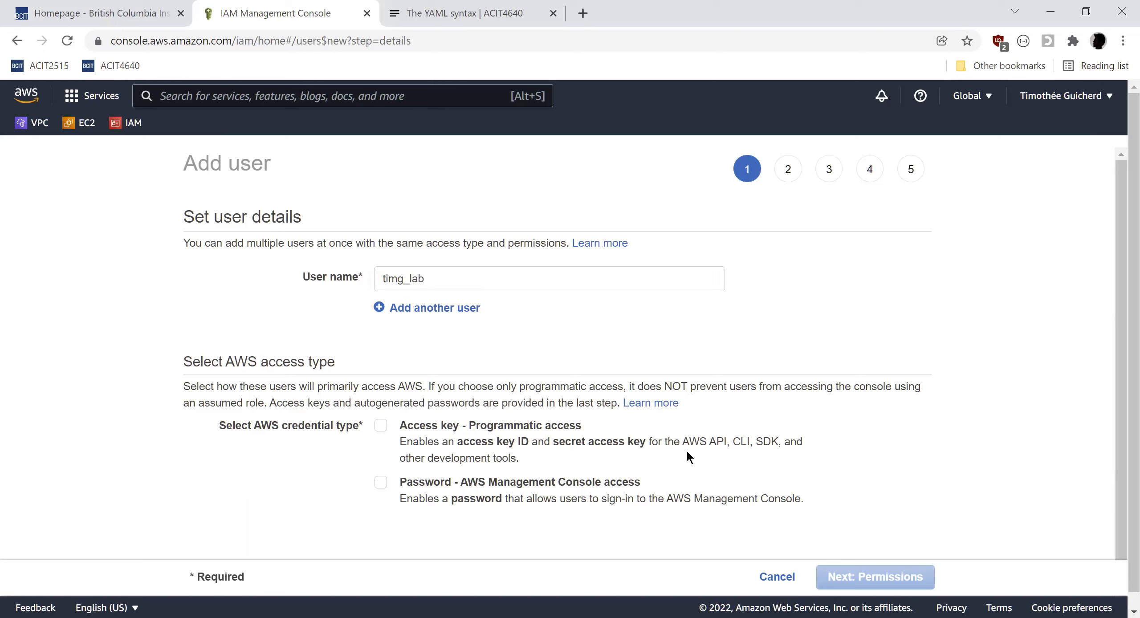
left_click(379, 426)
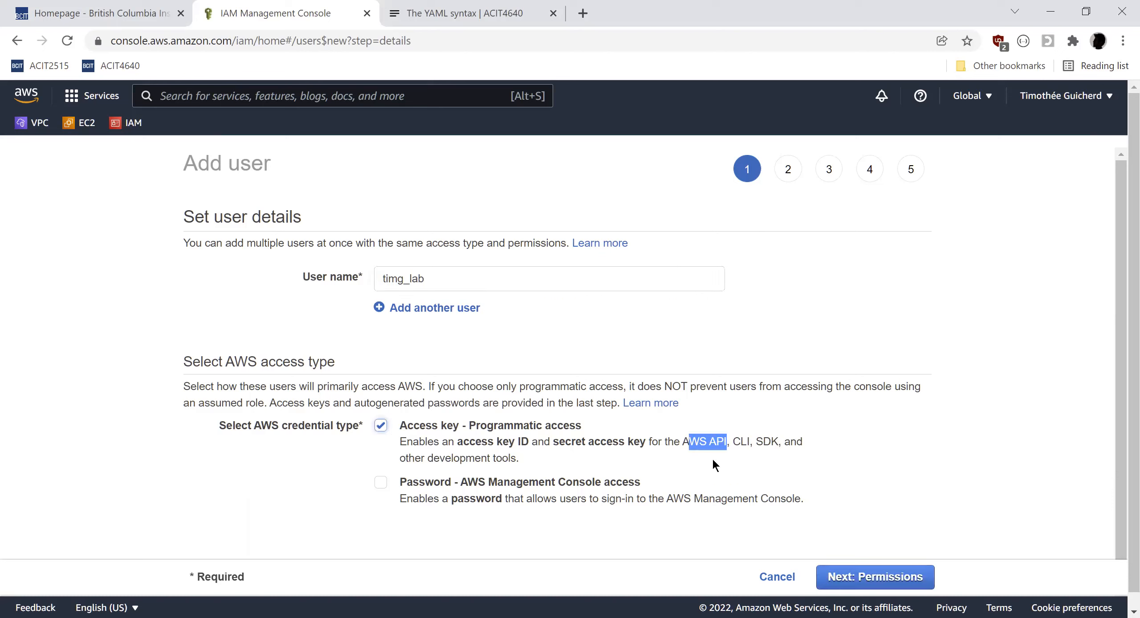
left_click(866, 579)
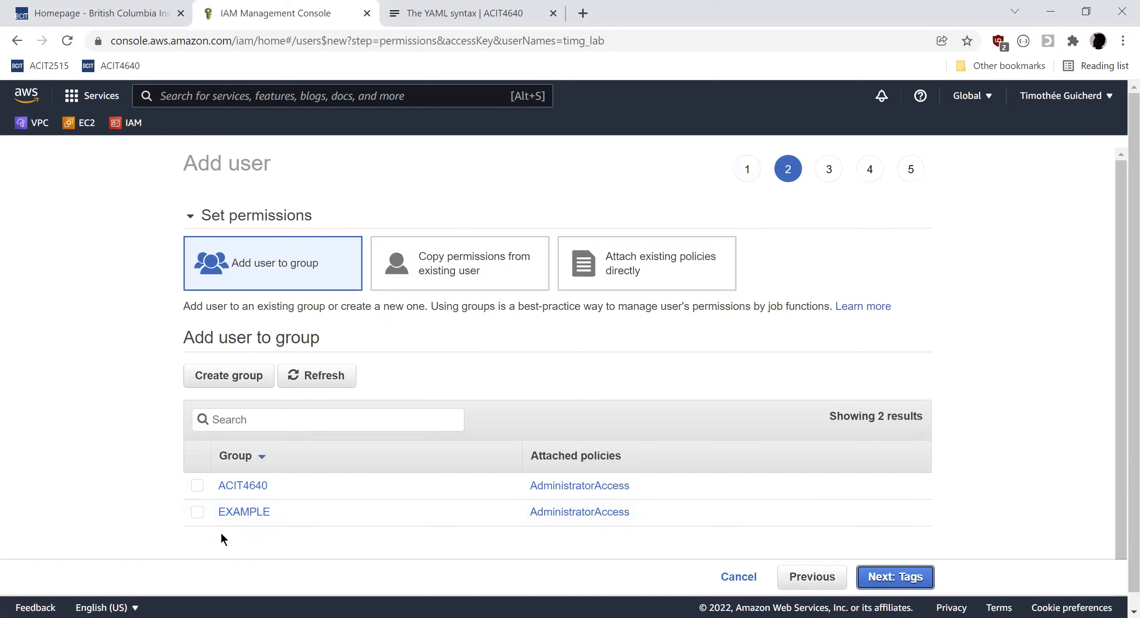
Add the user to the EXAMPLE group and continue to tags.
left_click(197, 513)
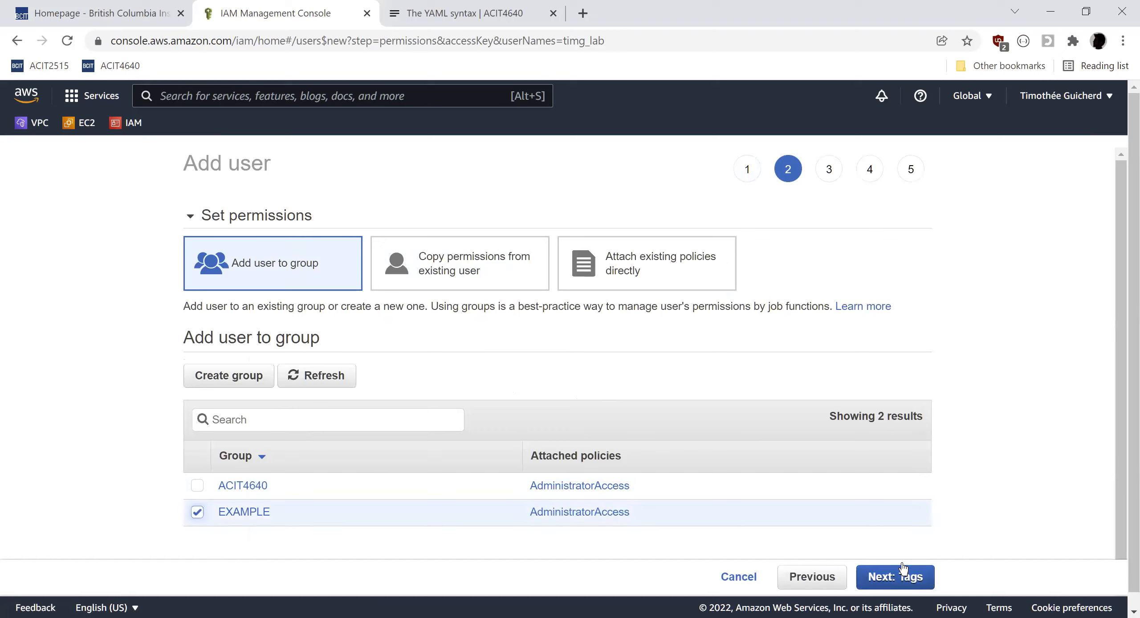
left_click(907, 581)
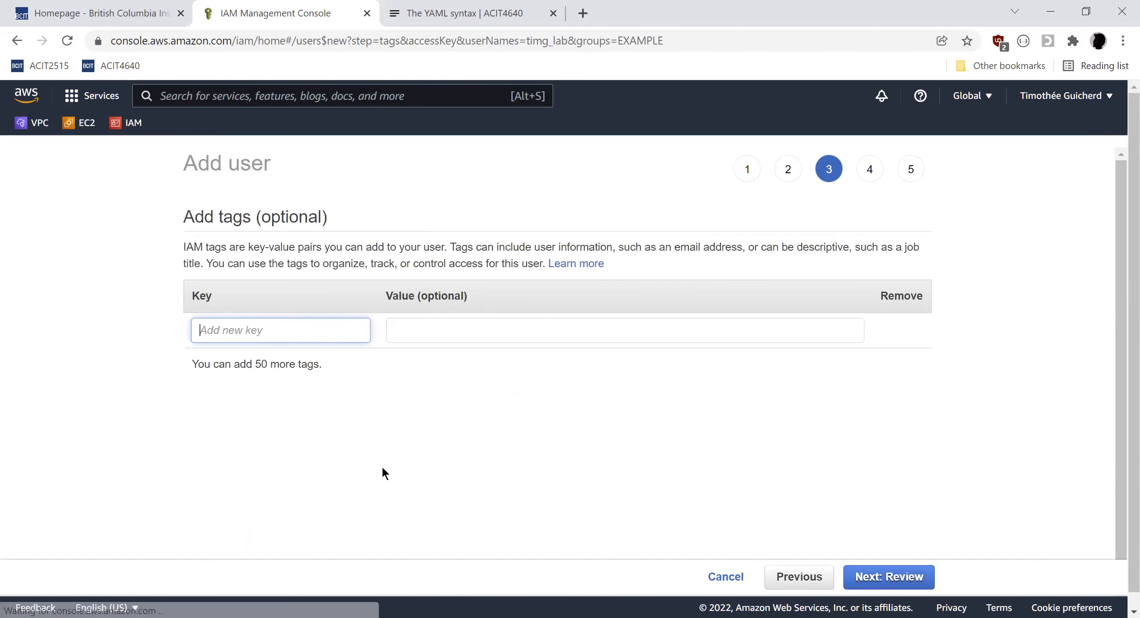
Skip tags, review the user details, and create the user.
left_click(884, 579)
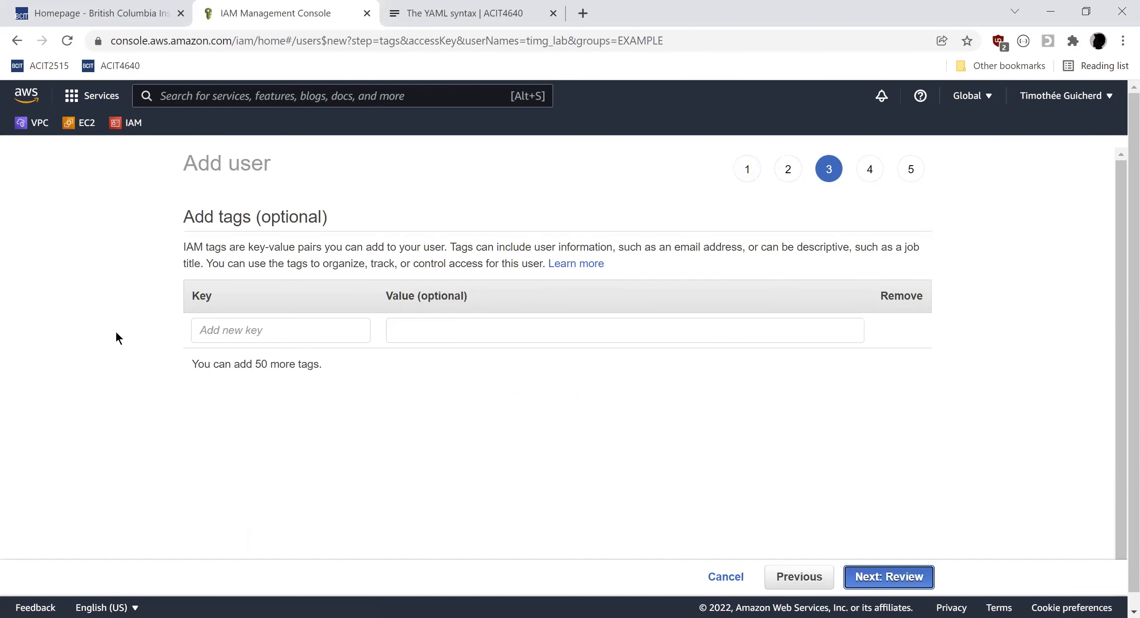
scroll(602, 400, "down", 1)
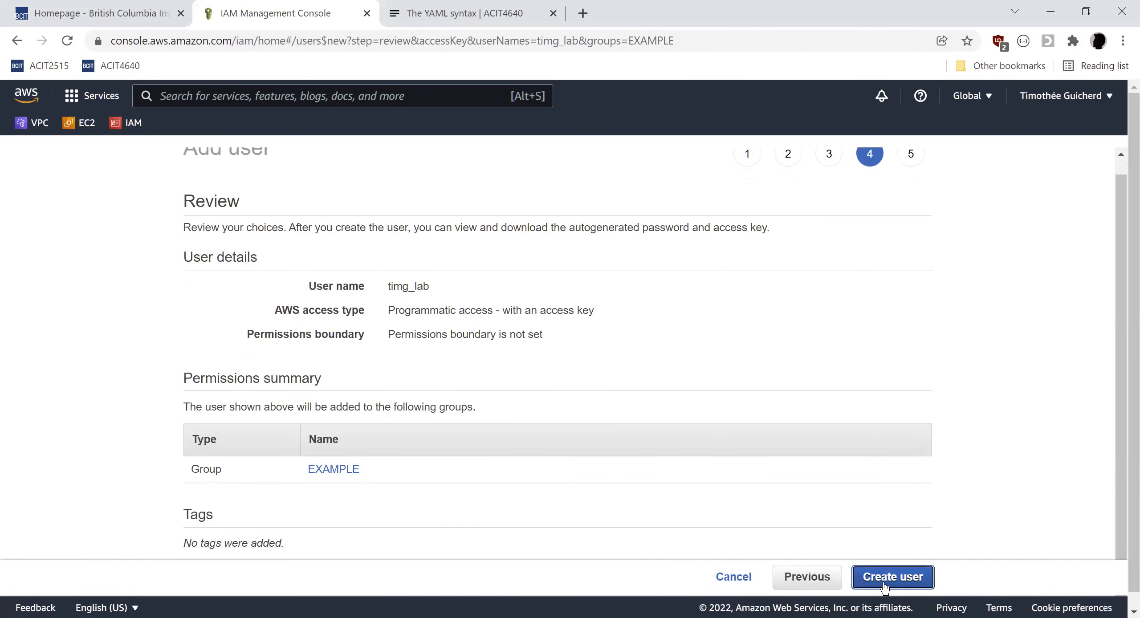
left_click(884, 586)
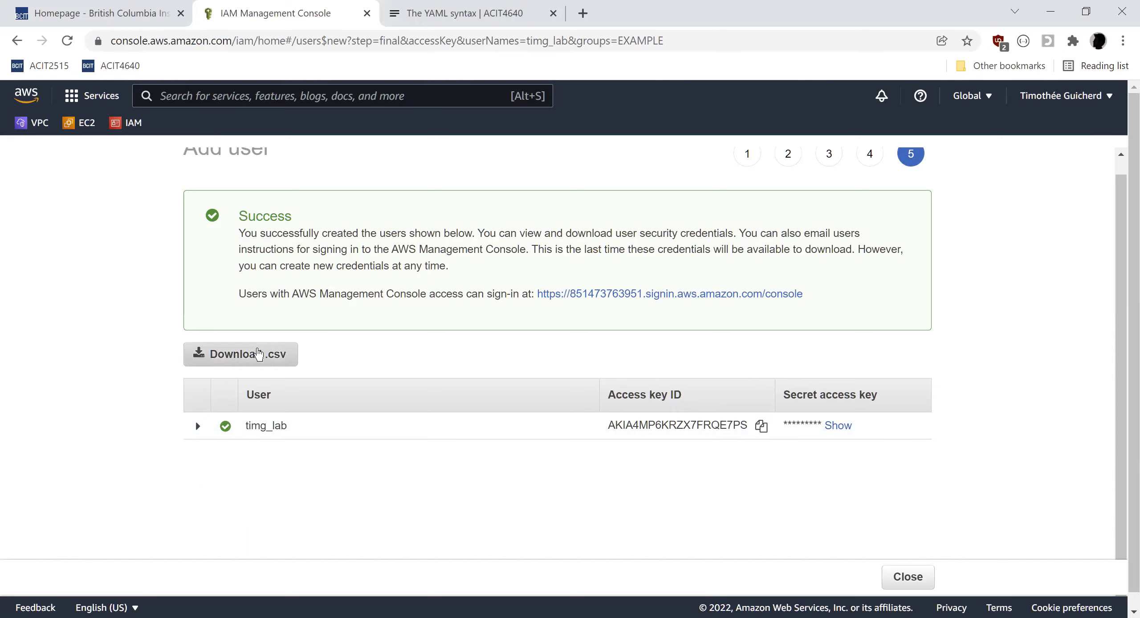
Download the user credentials .csv file and show it in its folder.
left_click(261, 361)
left_click(256, 360)
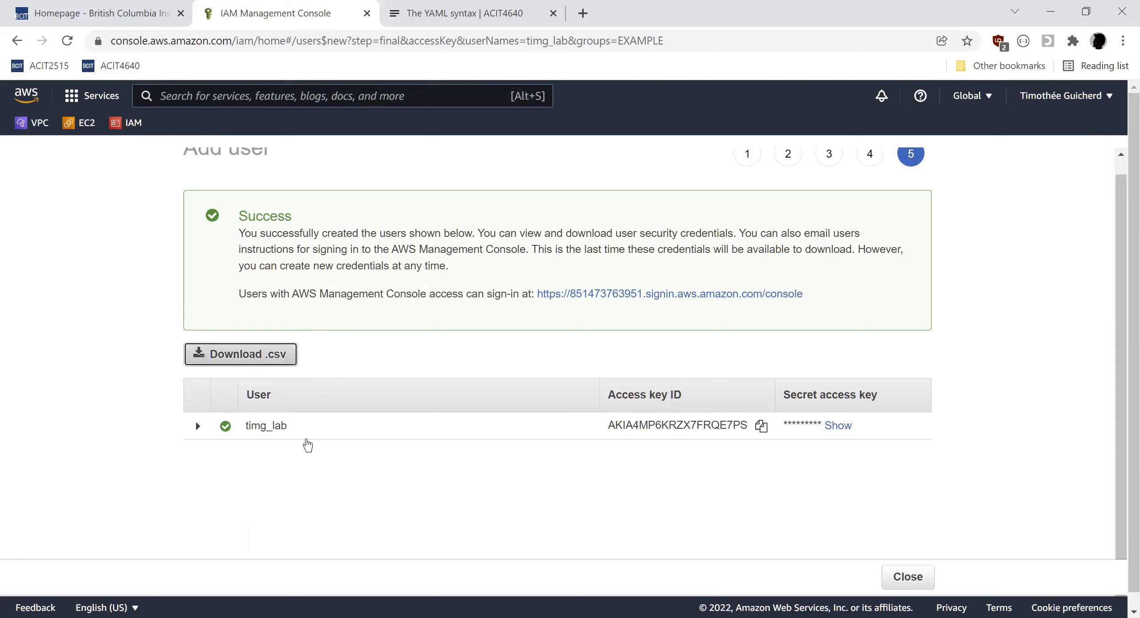
left_click(165, 596)
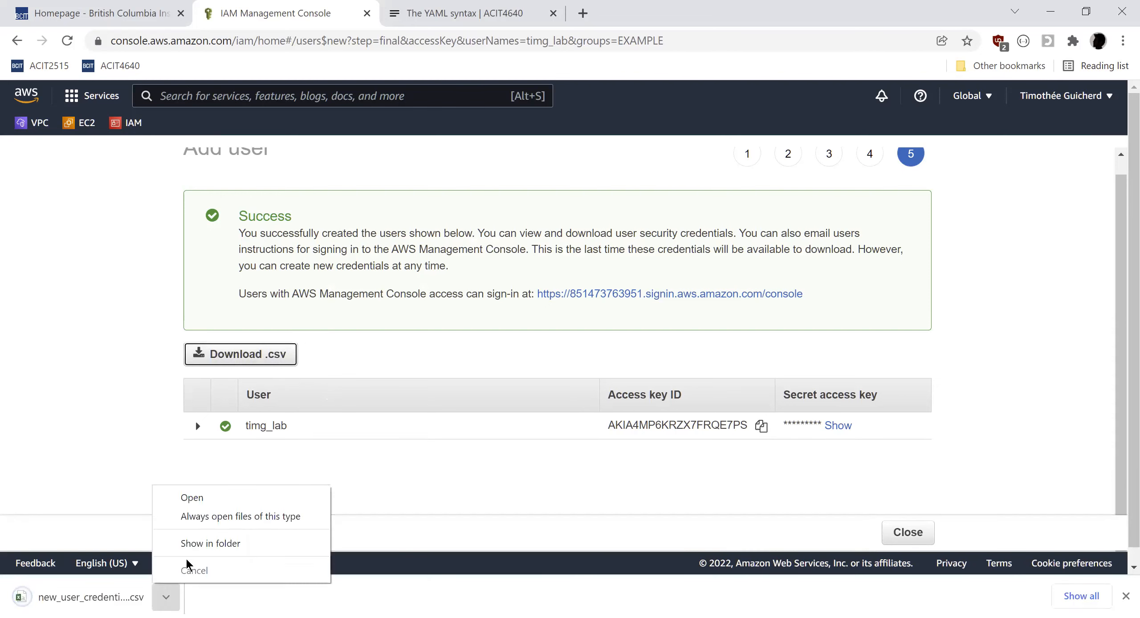
left_click(192, 552)
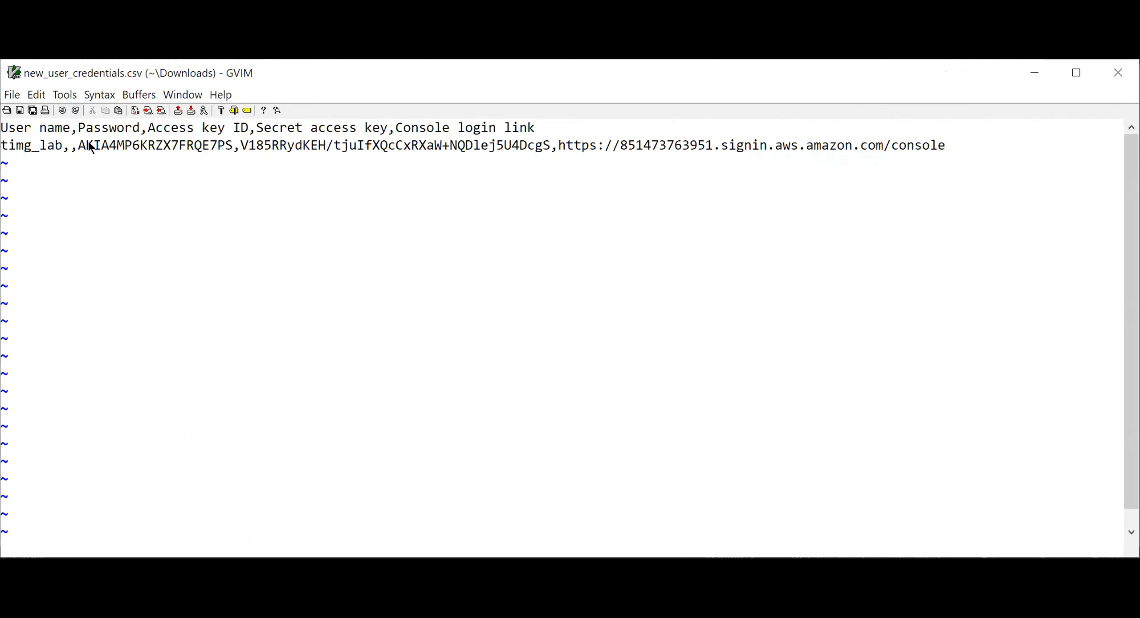
Select the secret access key in the opened credentials file, then quit the editor.
left_click_drag(89, 143, 548, 169)
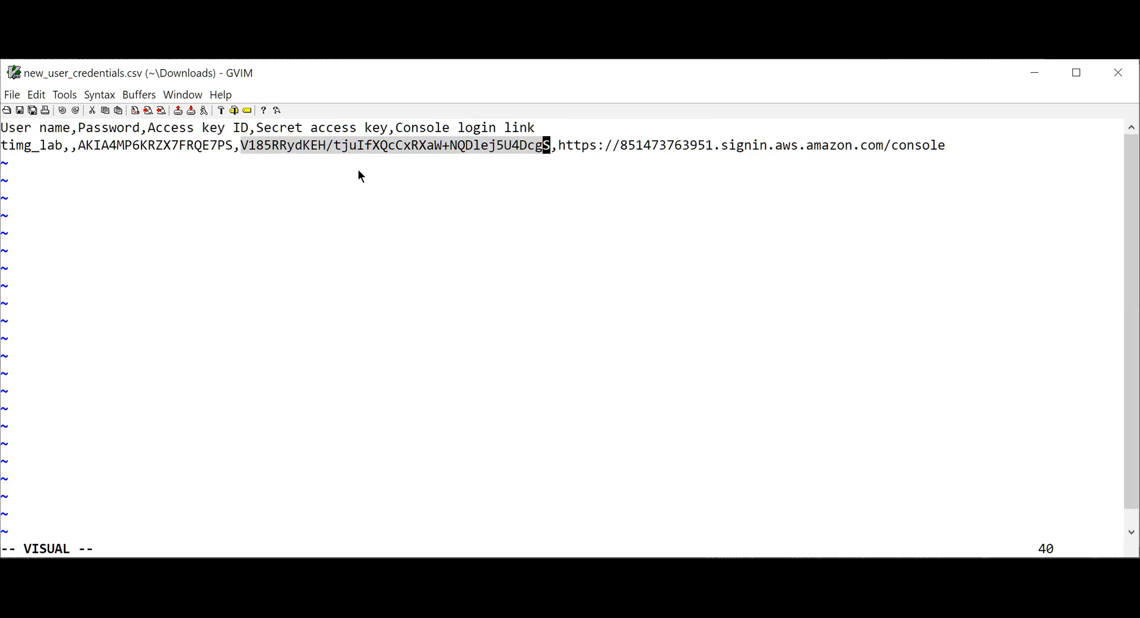
key("Escape")
key("colon")
type("q")
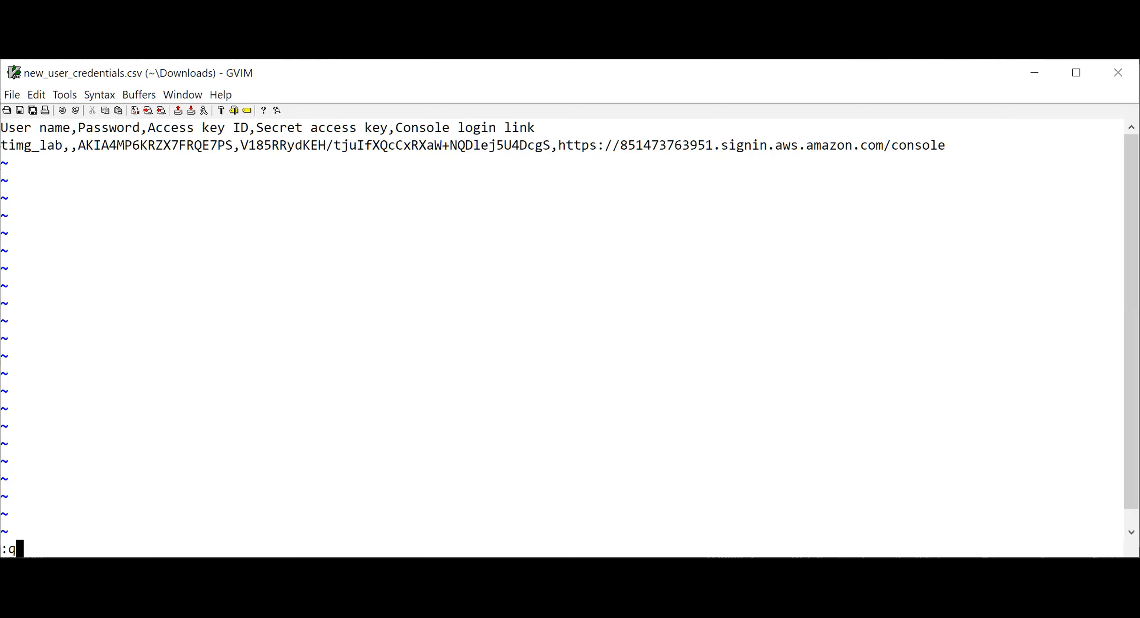